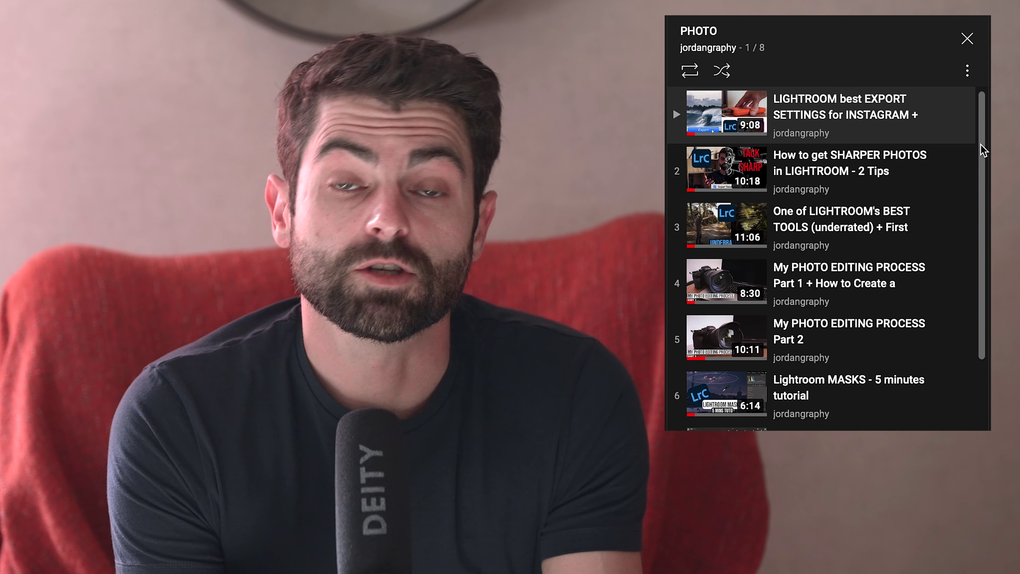
Open the tattooed-arm photo MELLER-1-S.jpg in the Develop module with all basic sliders at zero.
drag(982, 150, 972, 235)
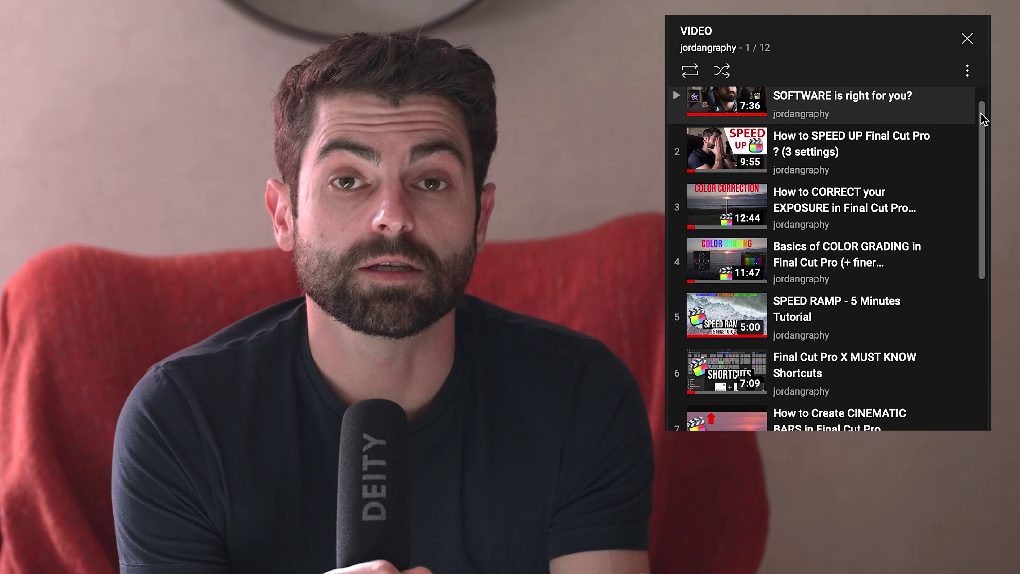
drag(983, 109, 983, 286)
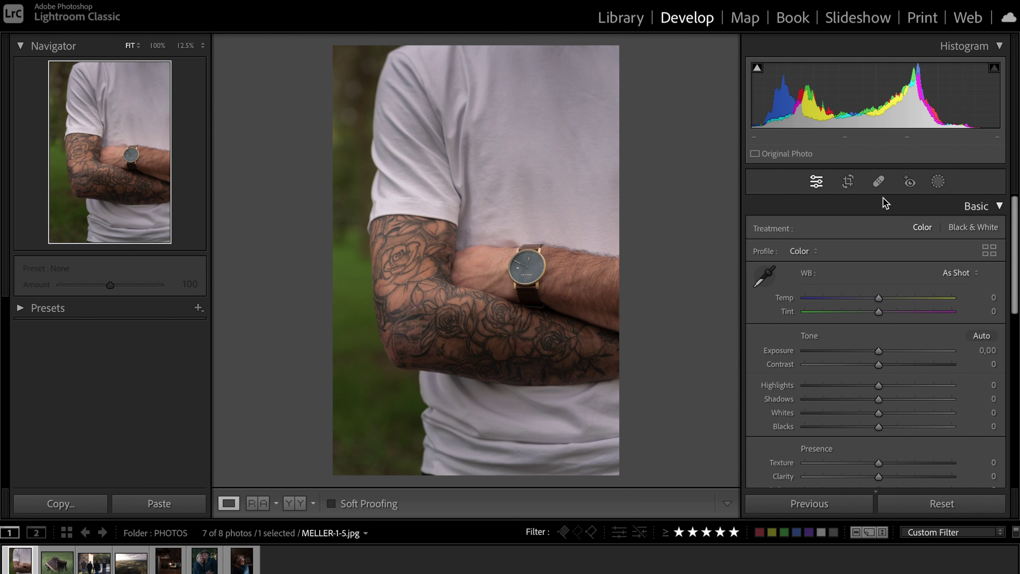
Automatically mask the subject of the elderly woman's portrait.
key(shift+w)
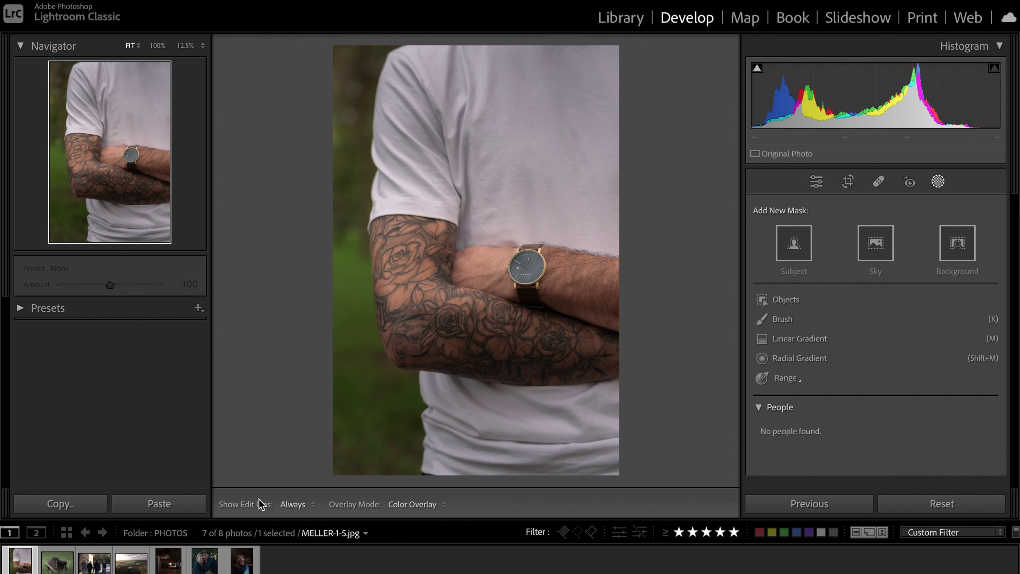
click(243, 560)
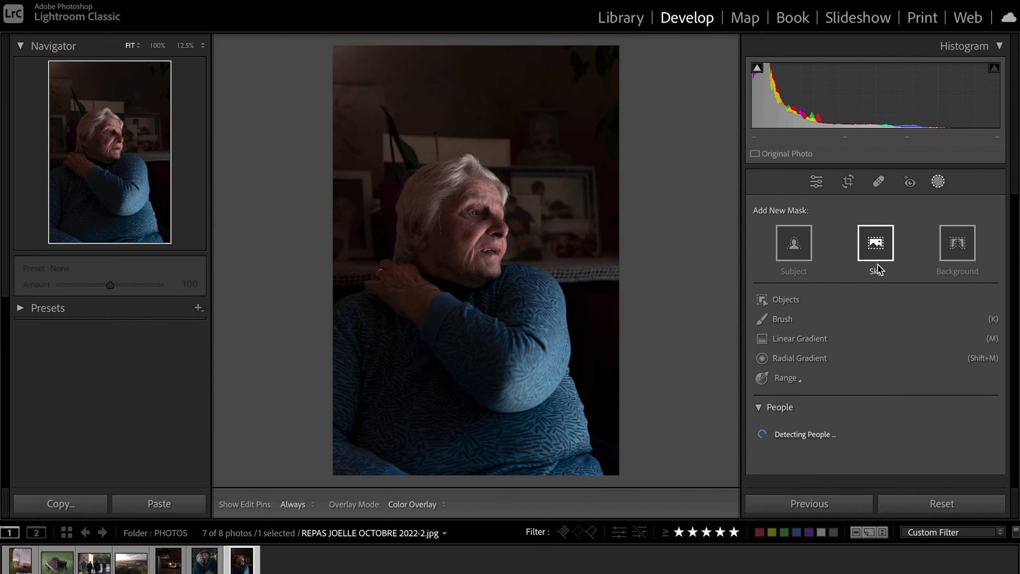
click(794, 243)
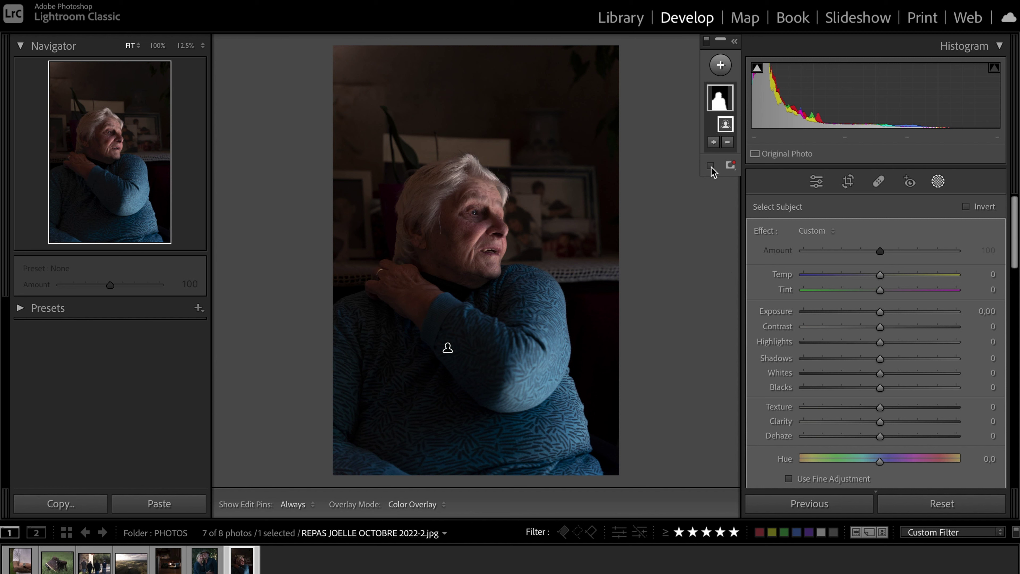
Toggle the subject mask overlay, then leave masking and switch to DJI_0094.DNG.
click(711, 166)
click(711, 166)
click(711, 167)
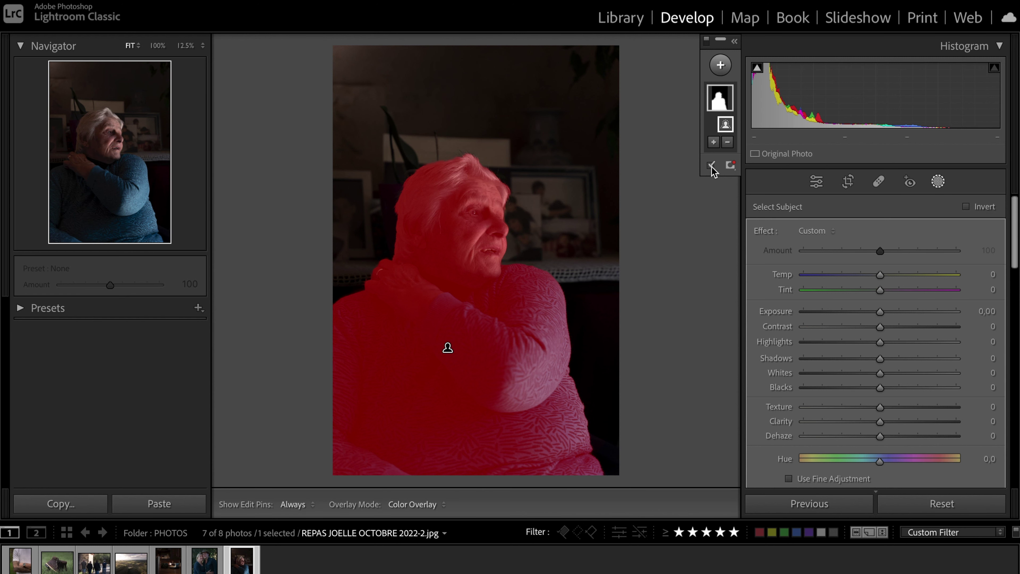
key(Delete)
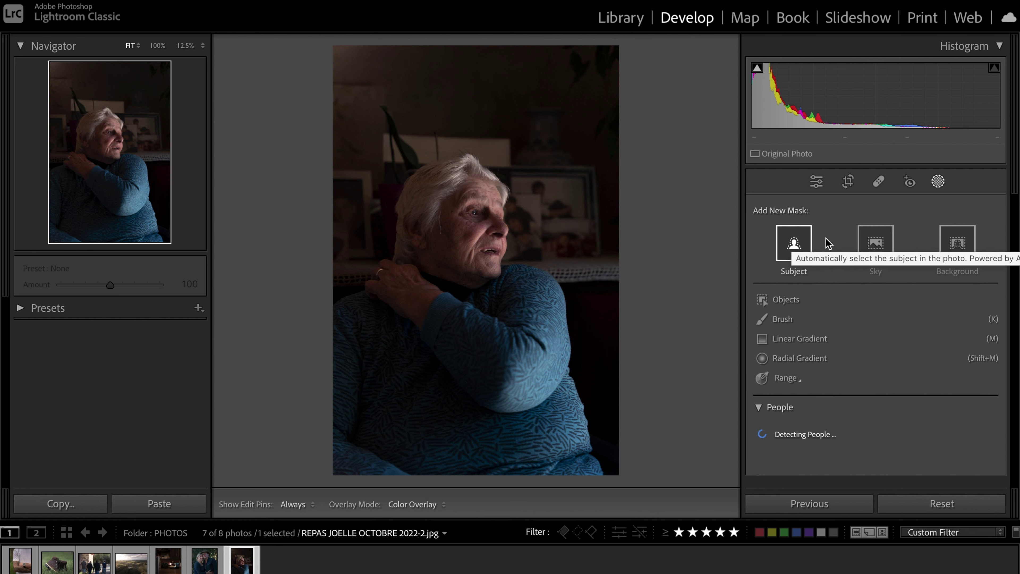
click(121, 561)
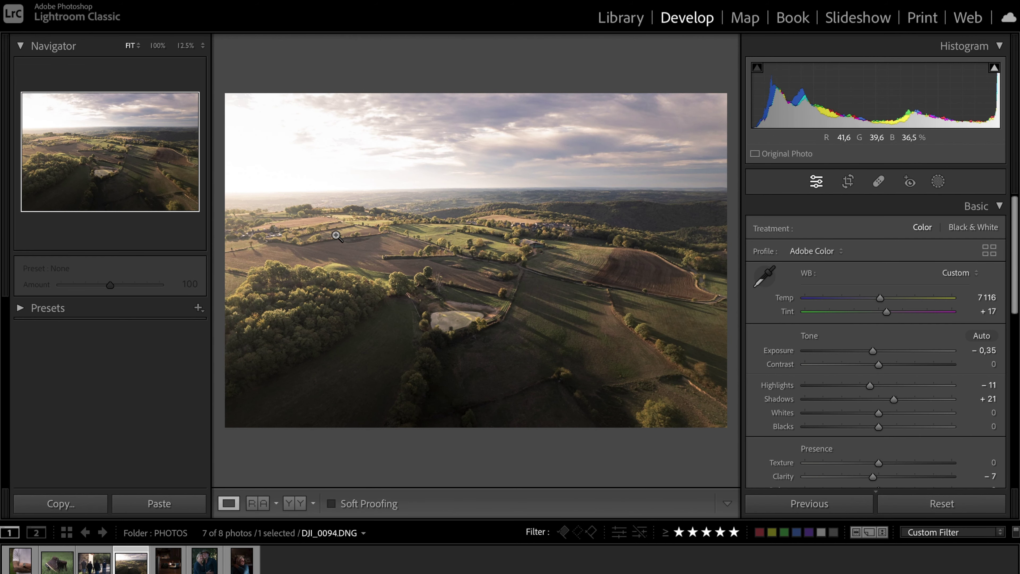
Add a Select Sky mask to the aerial photo with overlay shown, then move to TIMB-4.jpg.
click(938, 182)
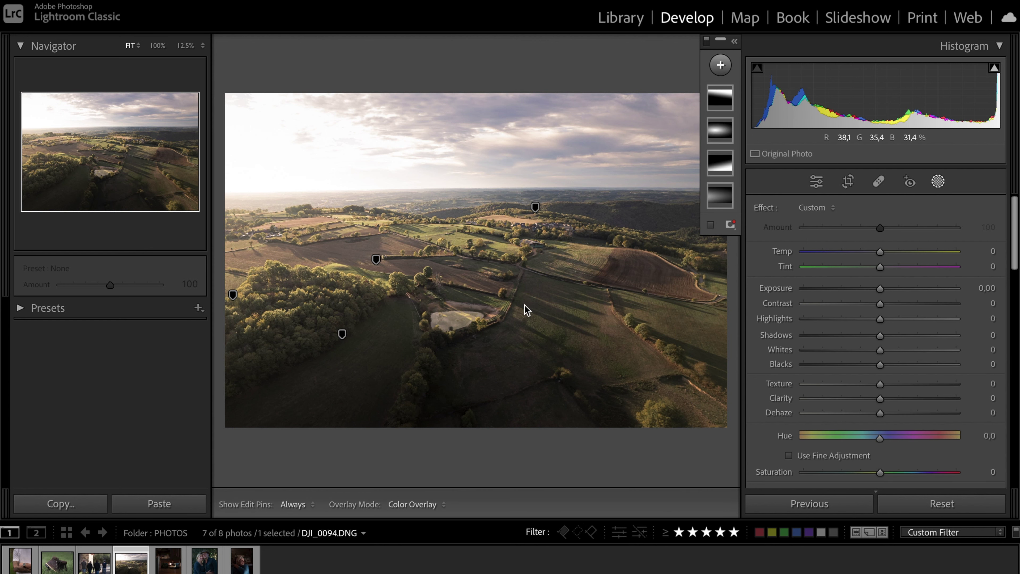
click(721, 65)
click(735, 110)
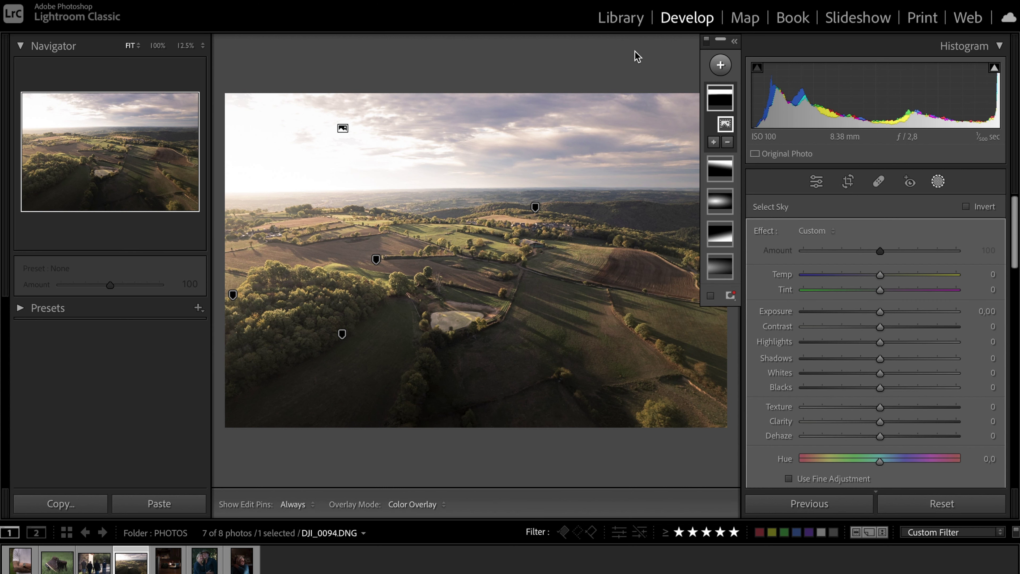
key(o)
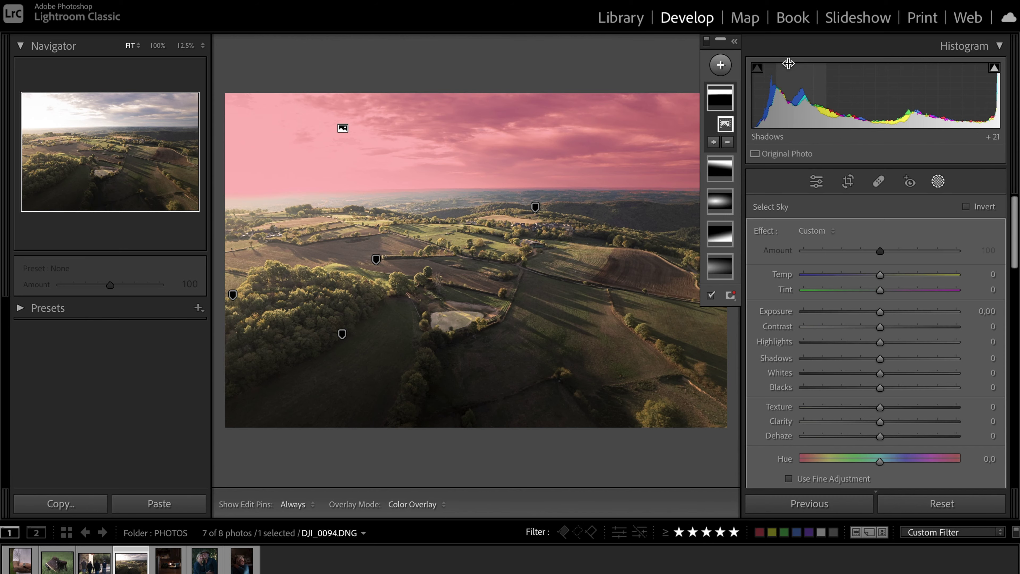
key(Left)
key(Left)
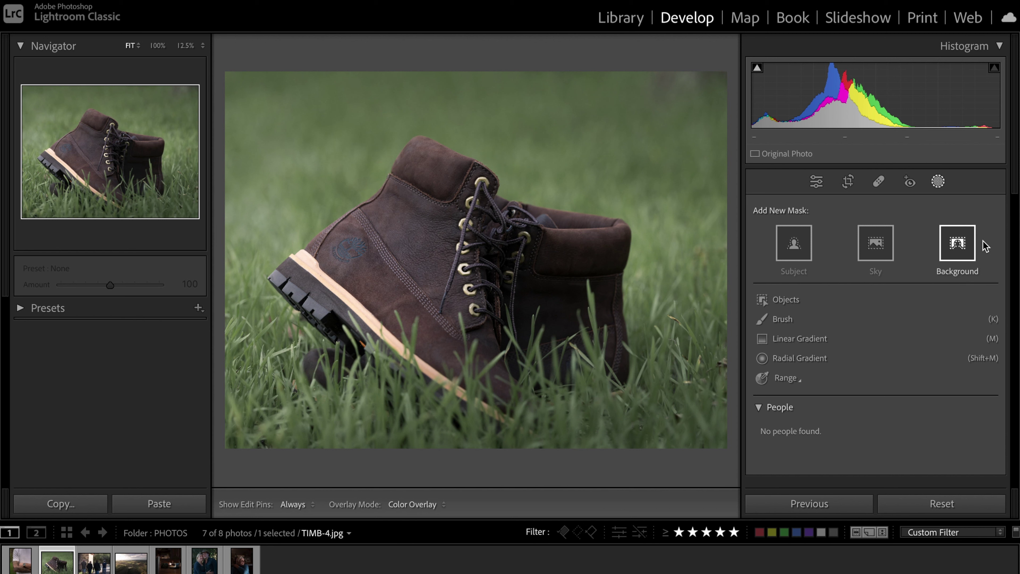
Add a background mask around the boots and toggle its overlay.
click(956, 246)
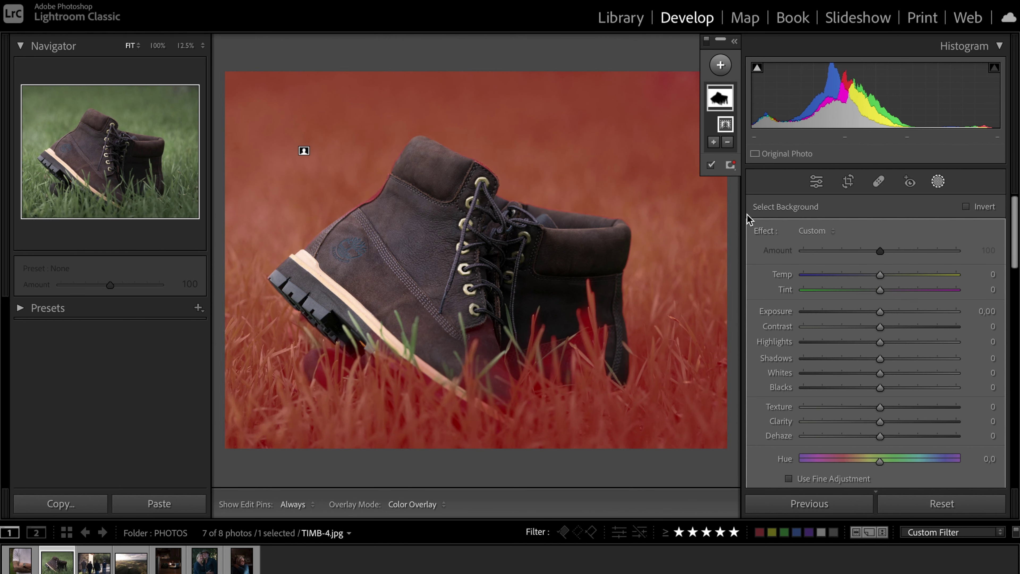
key(o)
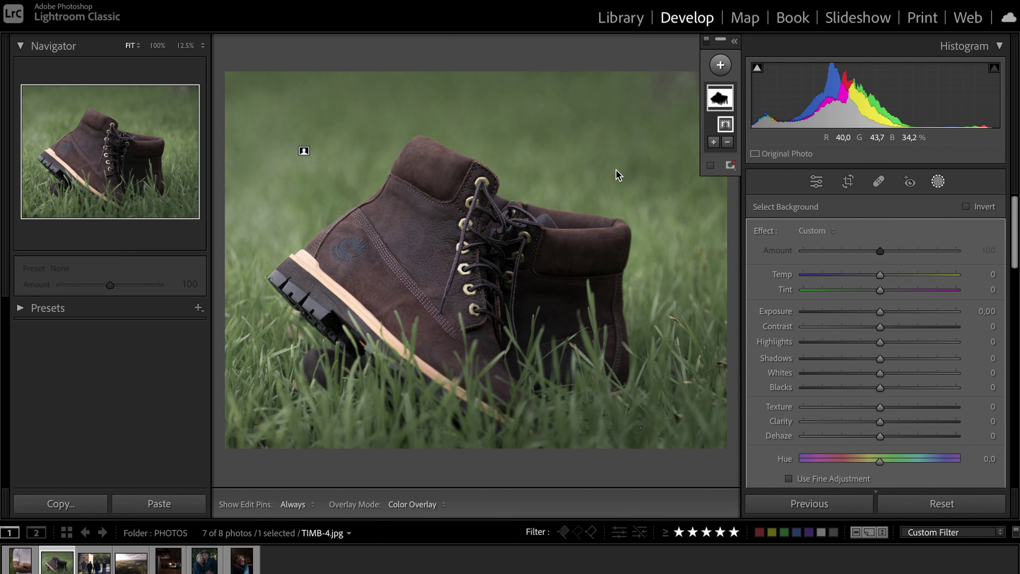
key(o)
key(o)
key(o)
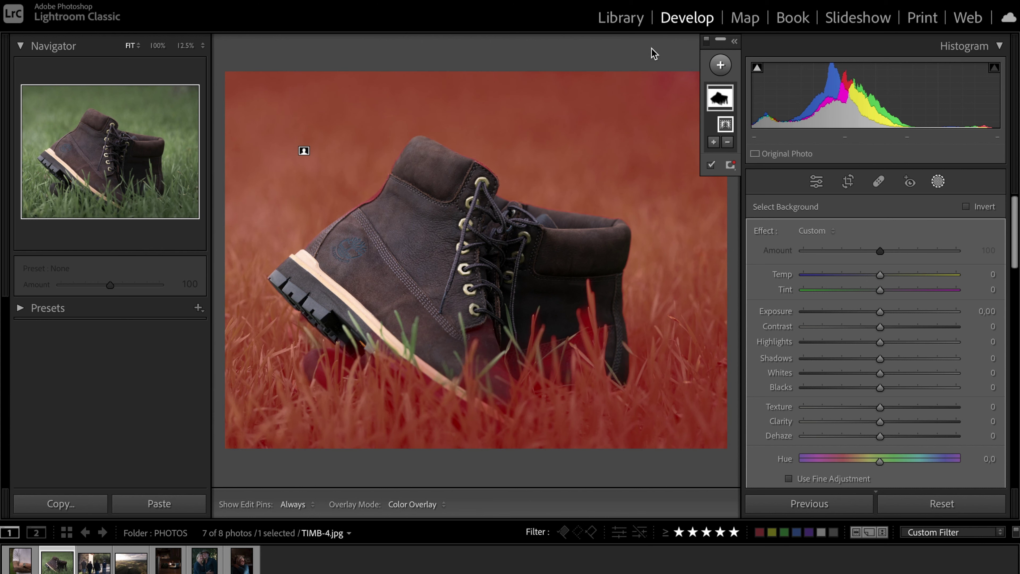
key(o)
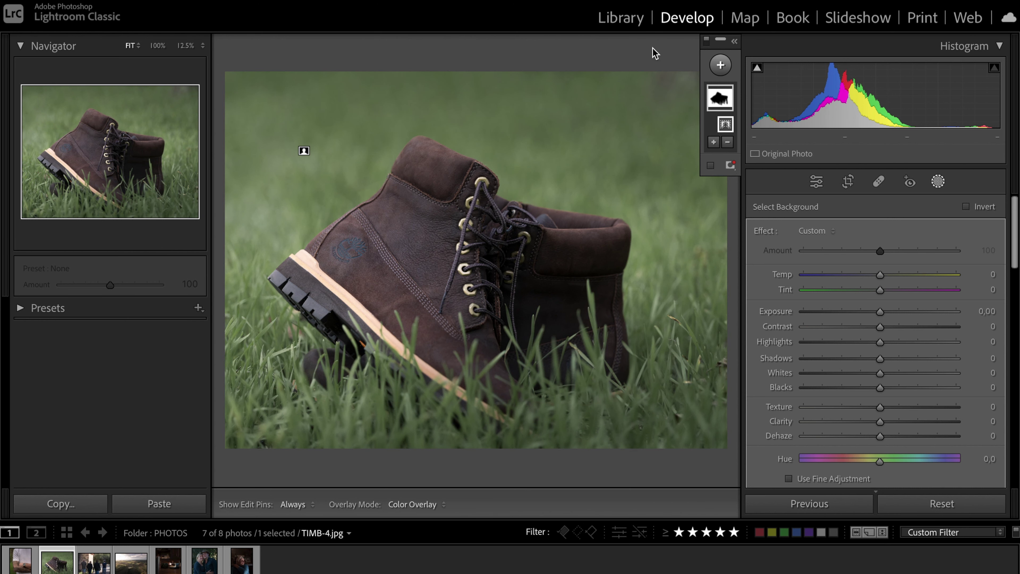
Add a subject mask on the boots and invert it onto the background.
click(720, 65)
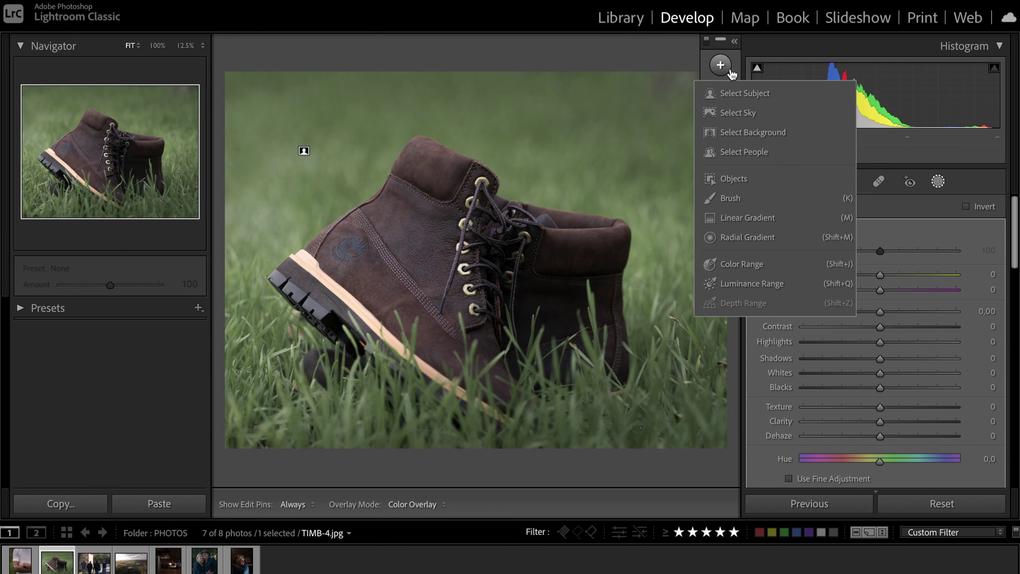
click(743, 95)
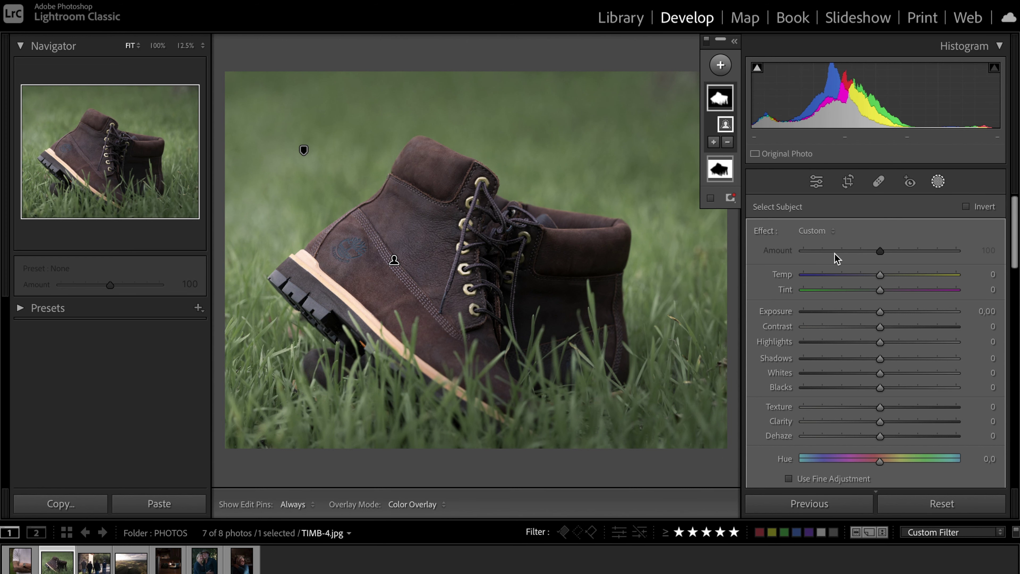
key(o)
key(o)
key(o)
click(966, 206)
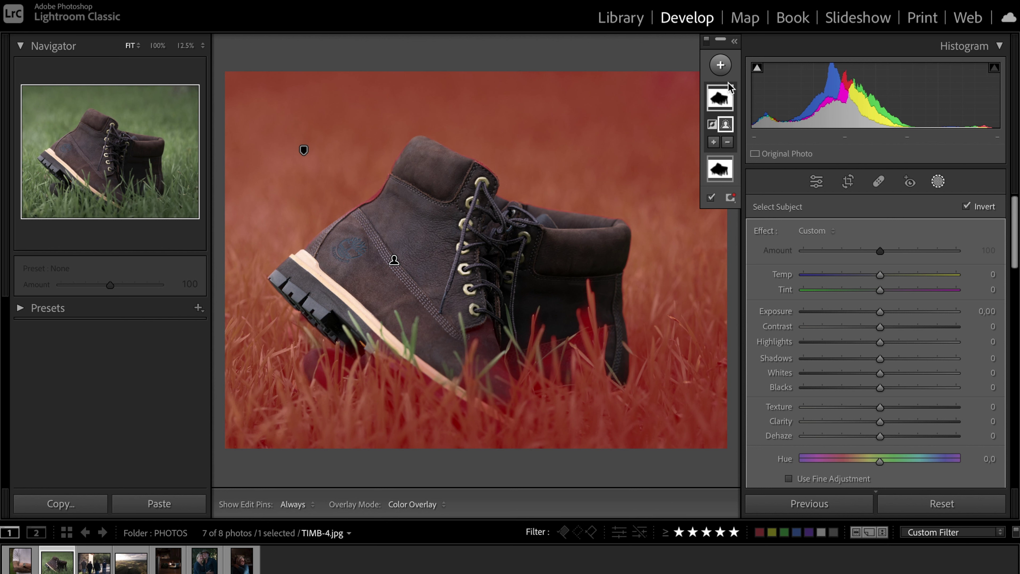
Compare the background and inverted subject masks, then delete the mask.
click(719, 169)
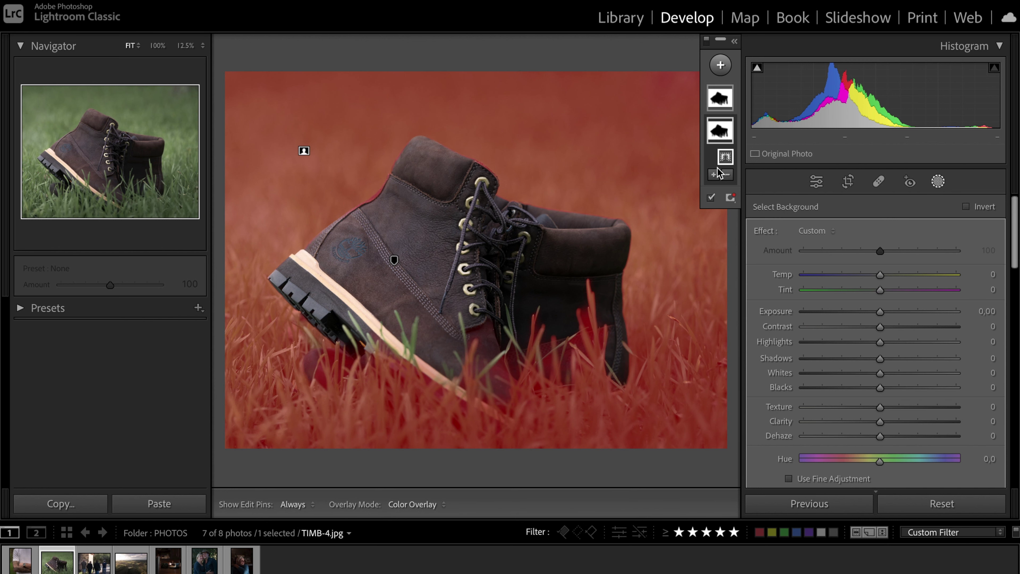
click(726, 100)
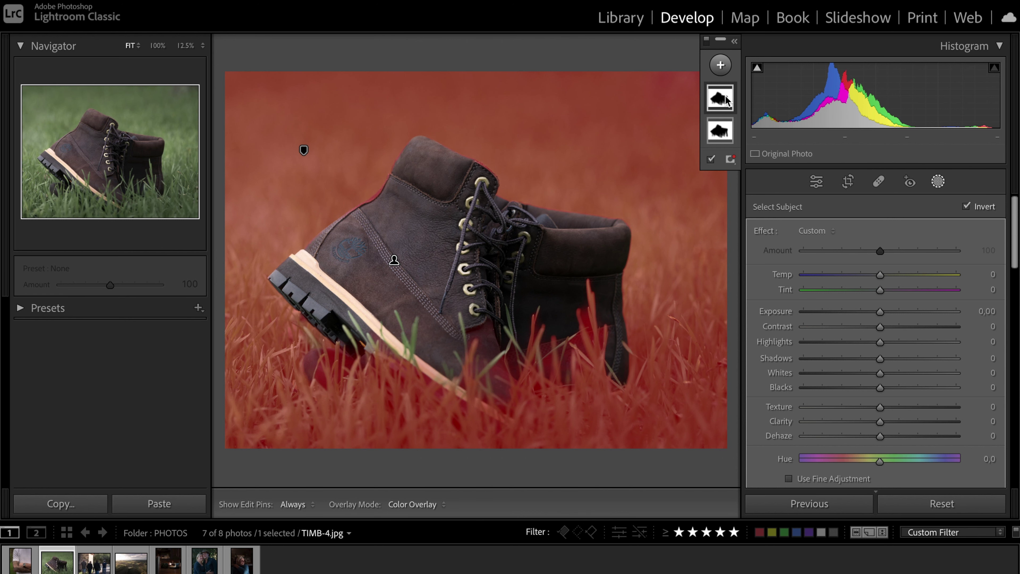
key(Delete)
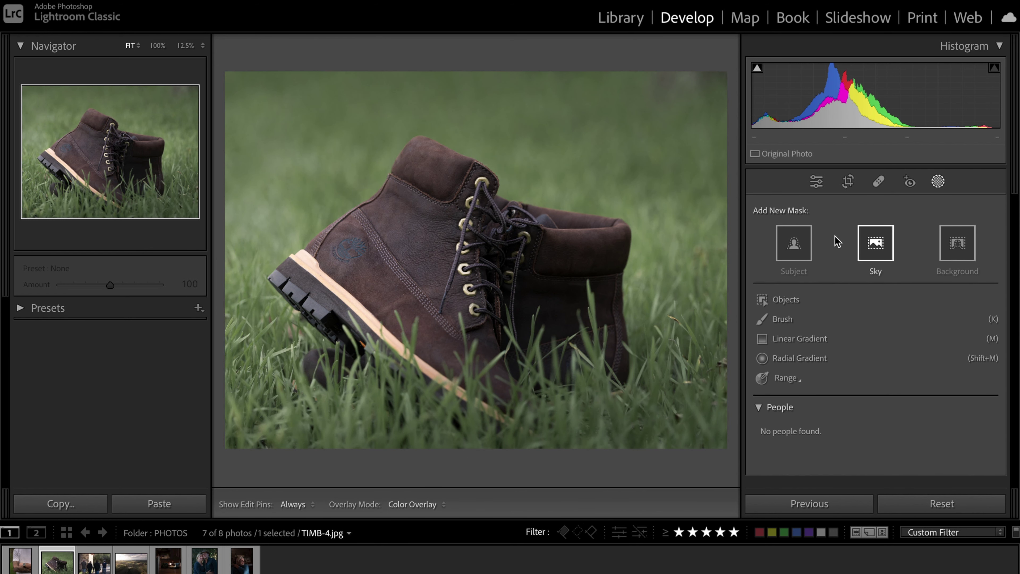
Start an Objects mask and brush over the boot to select it.
click(793, 301)
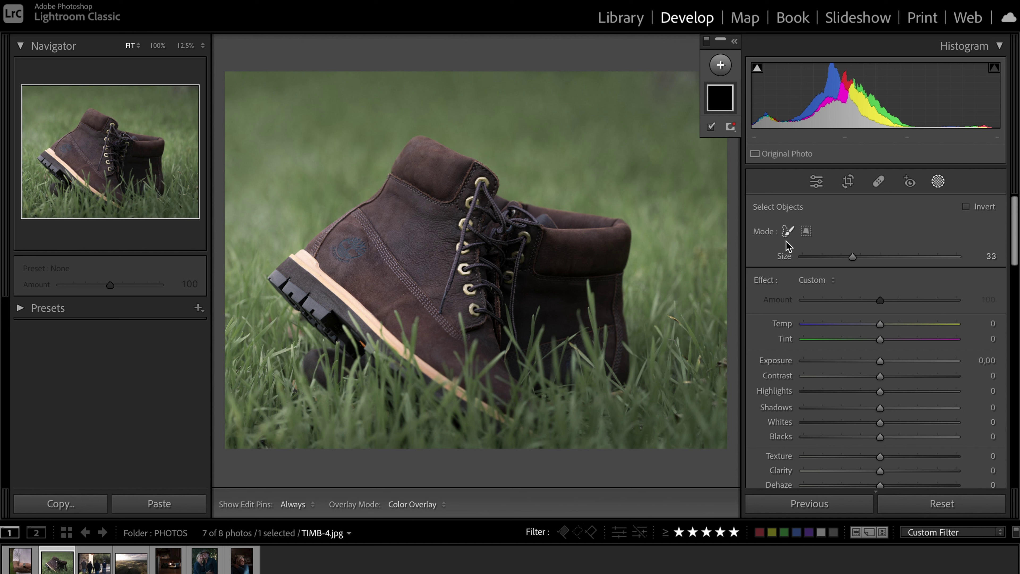
scroll(439, 272, down, 2)
scroll(419, 280, up, 10)
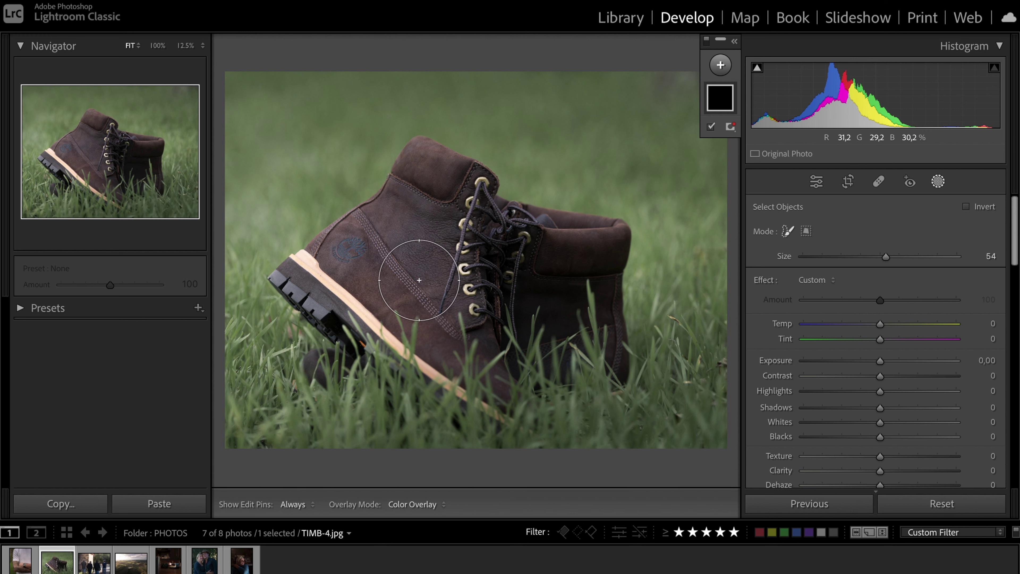
scroll(419, 280, down, 5)
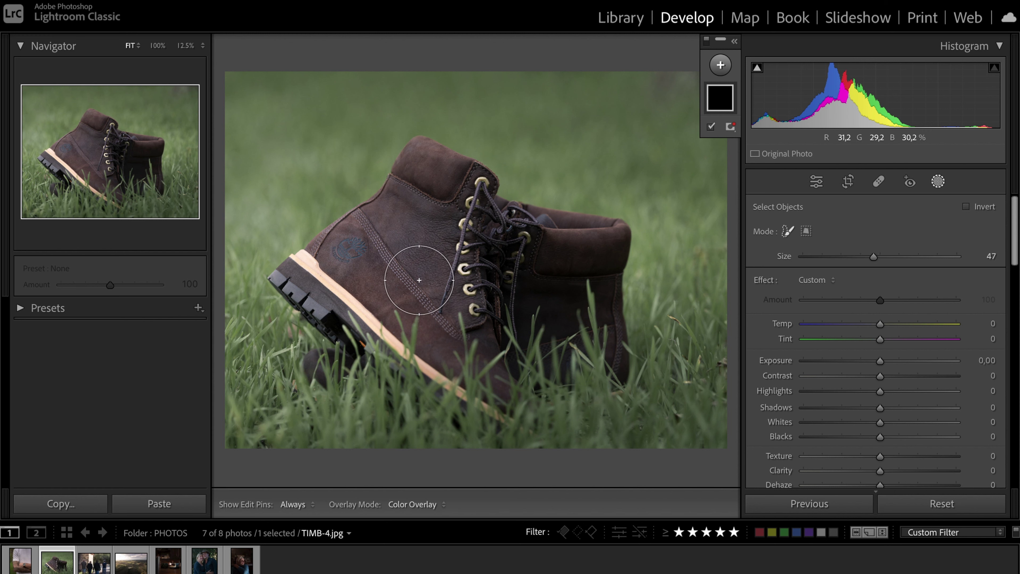
scroll(419, 280, down, 7)
mouse_move(345, 265)
mouse_down()
mouse_move(395, 230)
mouse_move(432, 190)
mouse_move(432, 175)
mouse_move(395, 226)
mouse_move(394, 303)
mouse_move(470, 356)
mouse_move(442, 233)
mouse_move(472, 313)
mouse_move(455, 297)
mouse_move(537, 248)
mouse_move(520, 273)
mouse_move(470, 276)
mouse_up()
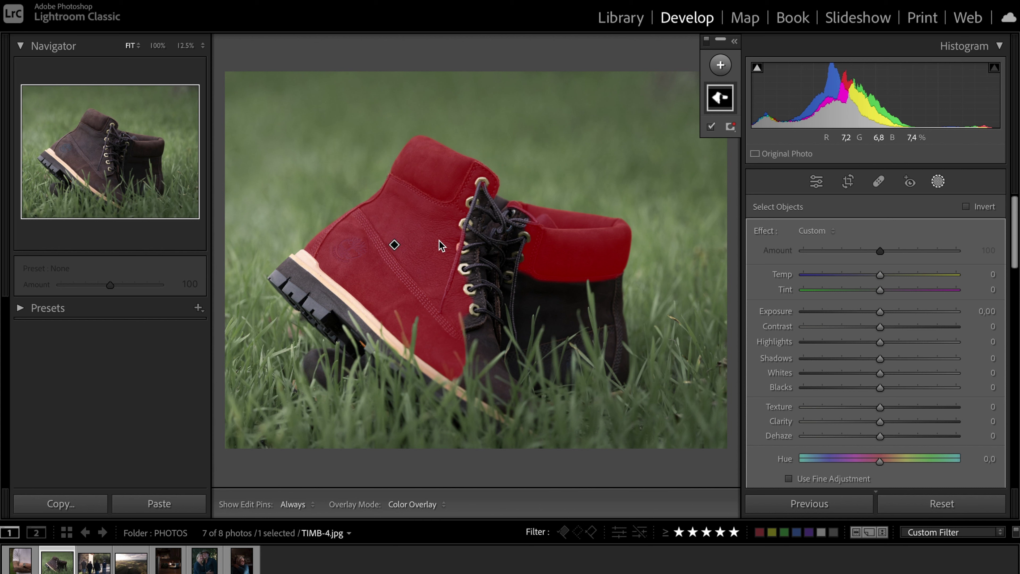
Undo the brushed selection and redo it with a Rectangle box around the boot.
key(ctrl+z)
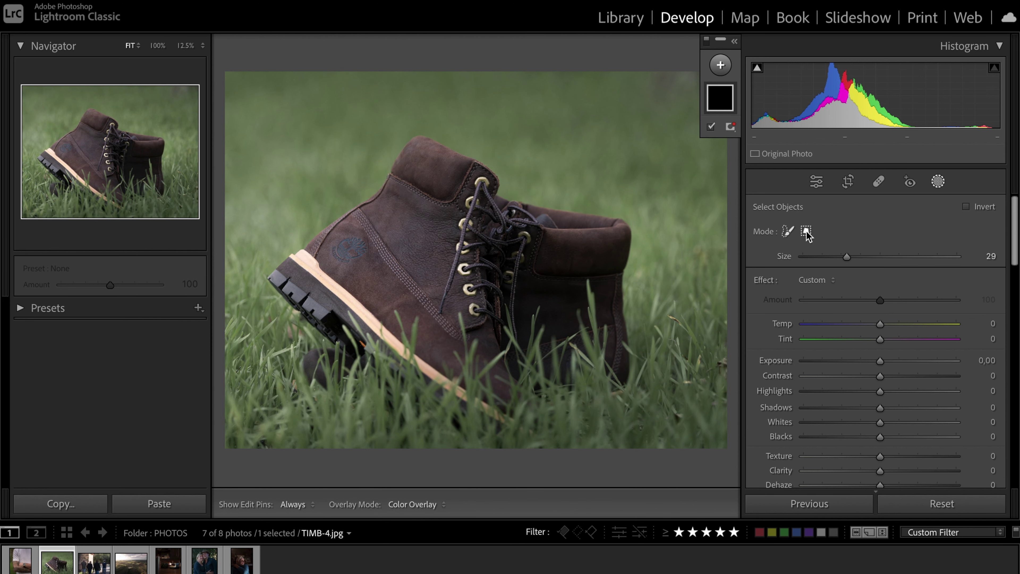
click(806, 232)
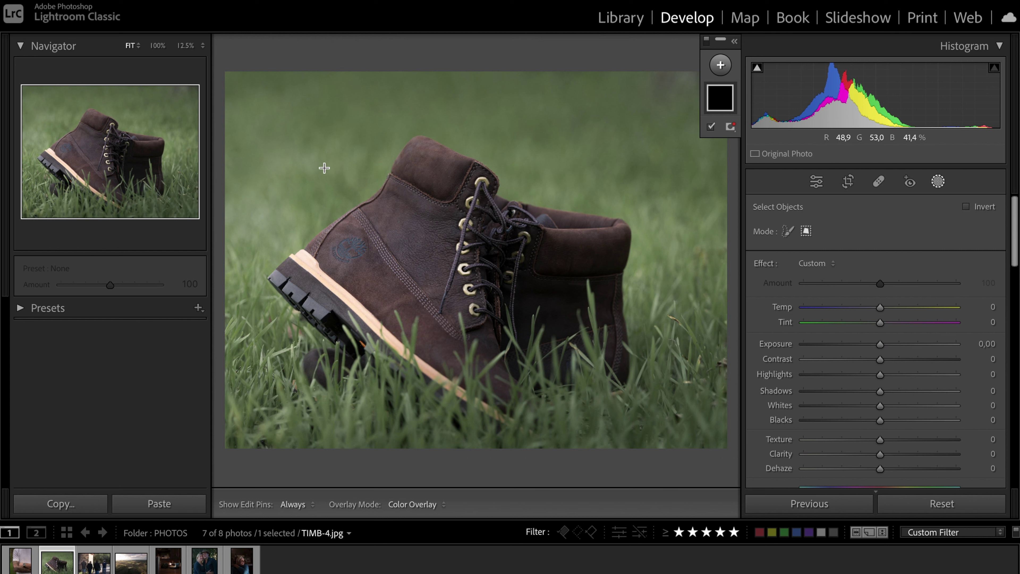
drag(293, 143, 654, 419)
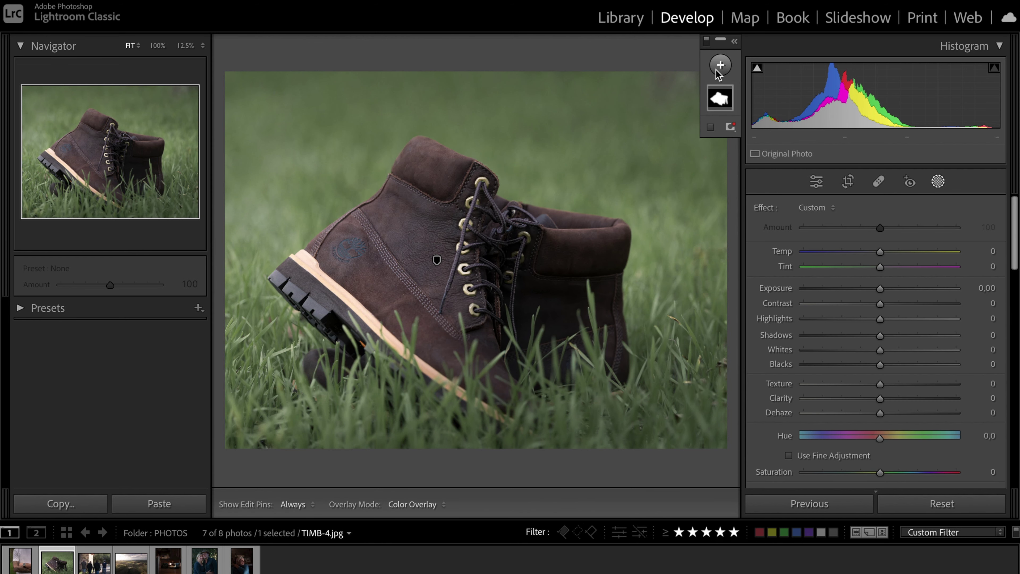
Add a Subject mask on the boot, then list the couple portrait's people, Person 1 and Person 2.
click(720, 65)
click(730, 95)
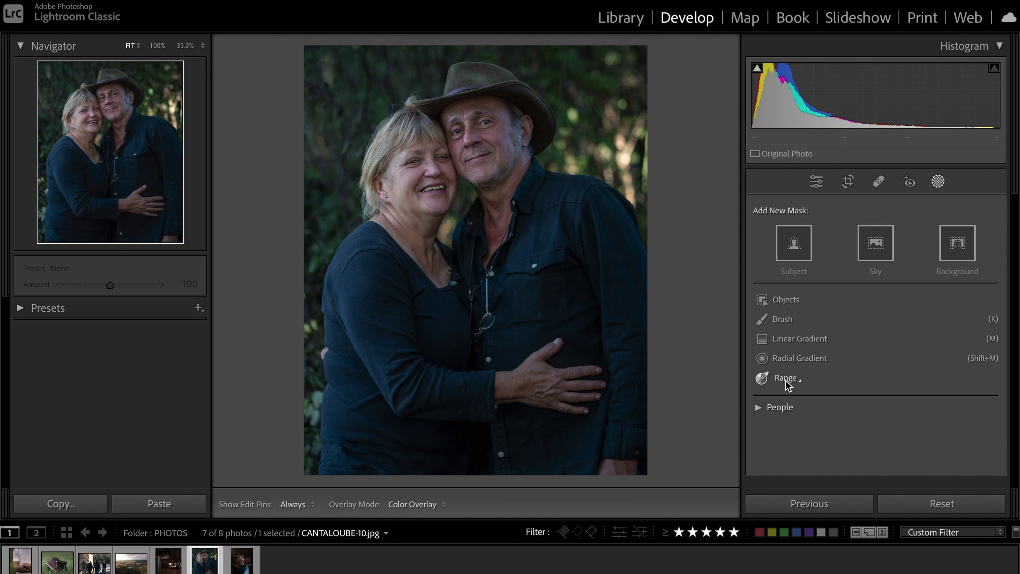
click(801, 382)
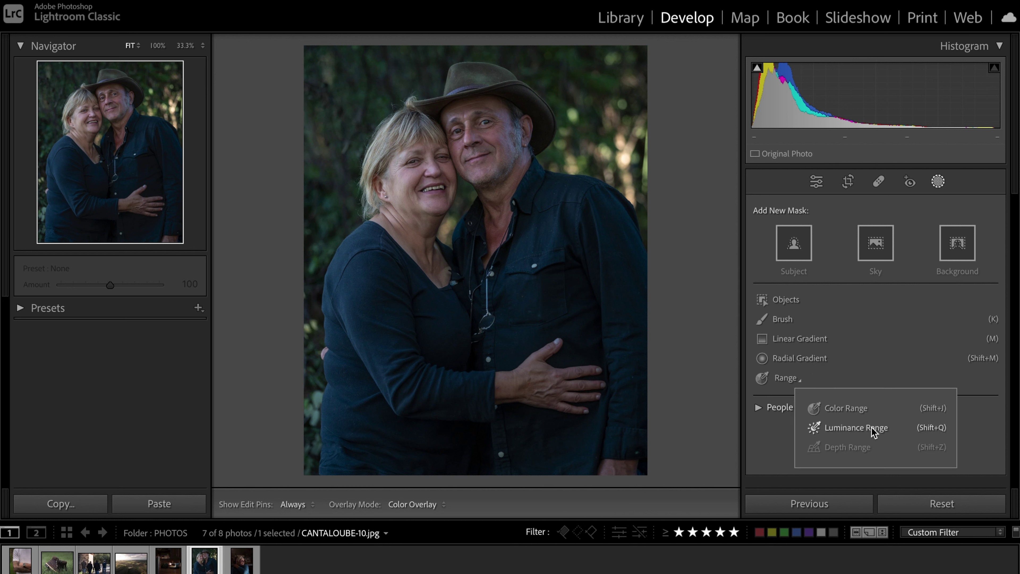
click(862, 385)
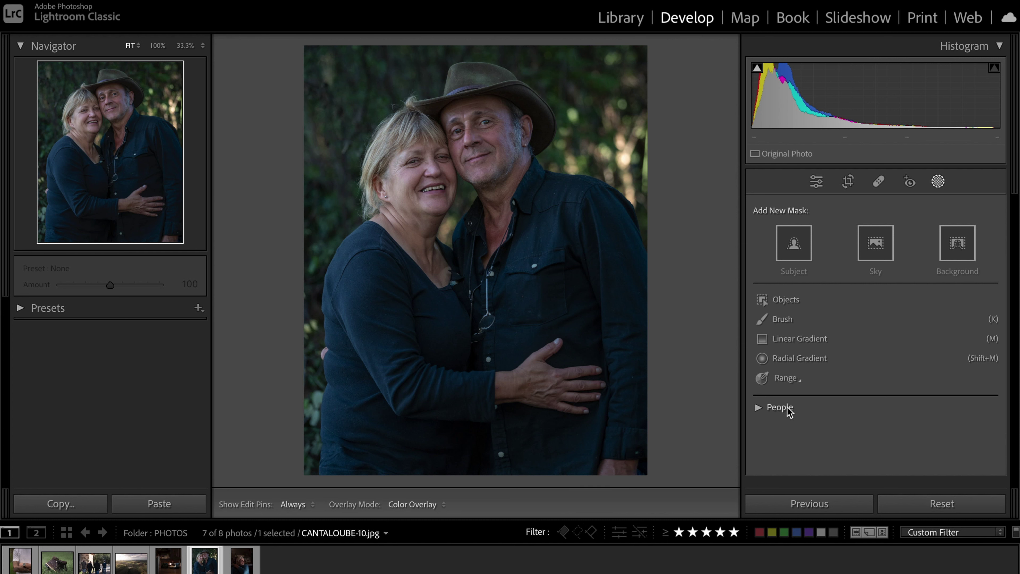
click(759, 407)
mouse_move(774, 431)
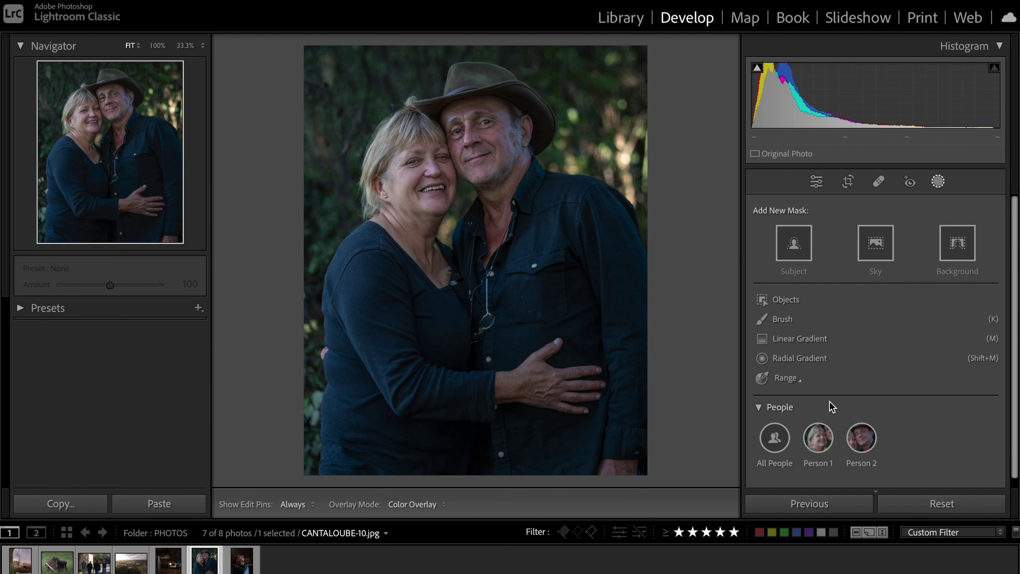
Try and undo a Subject mask, then open Person 1's mask options (face, skin, hair).
click(794, 243)
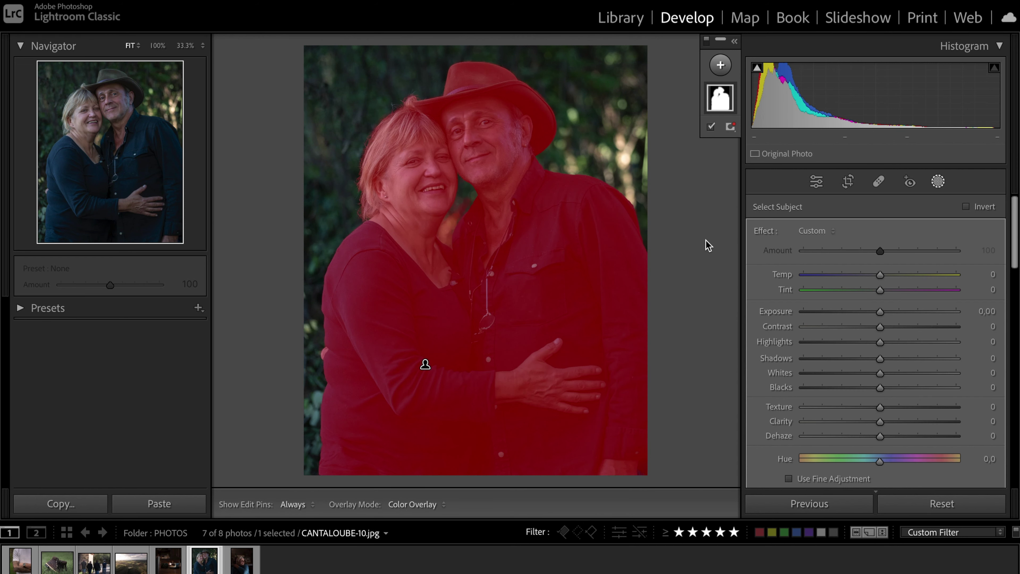
key(ctrl+z)
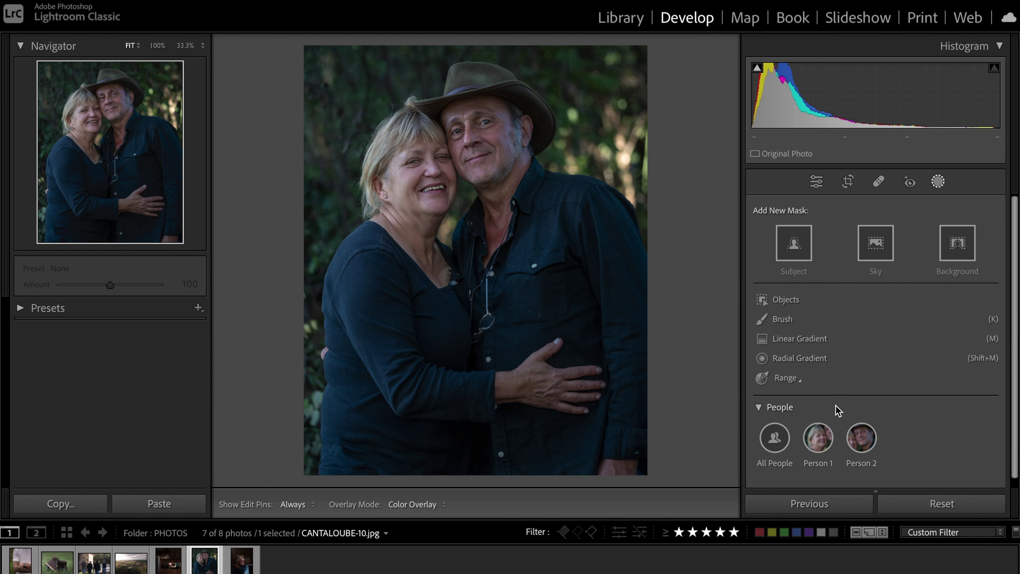
click(819, 442)
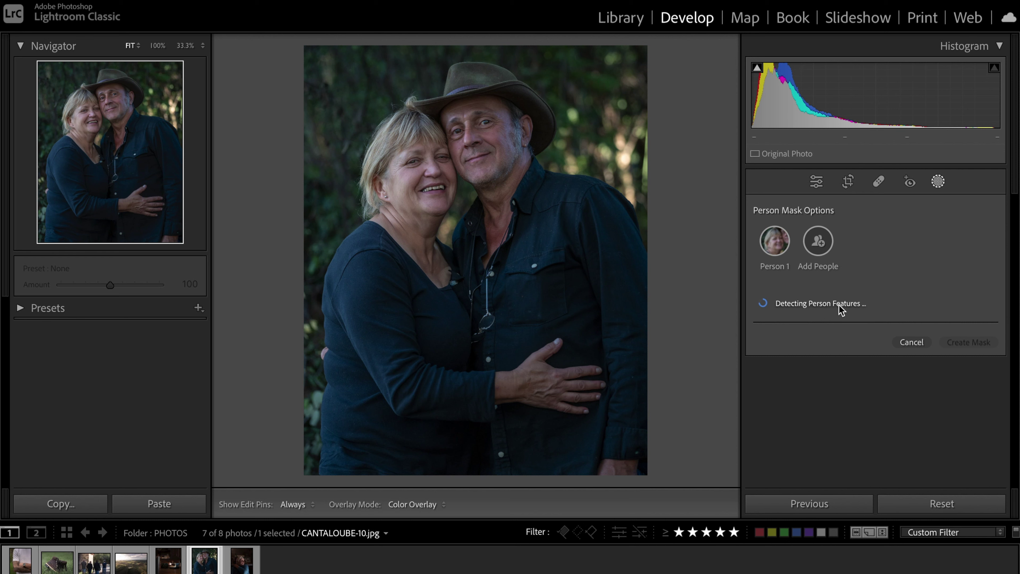
scroll(880, 269, down, 1)
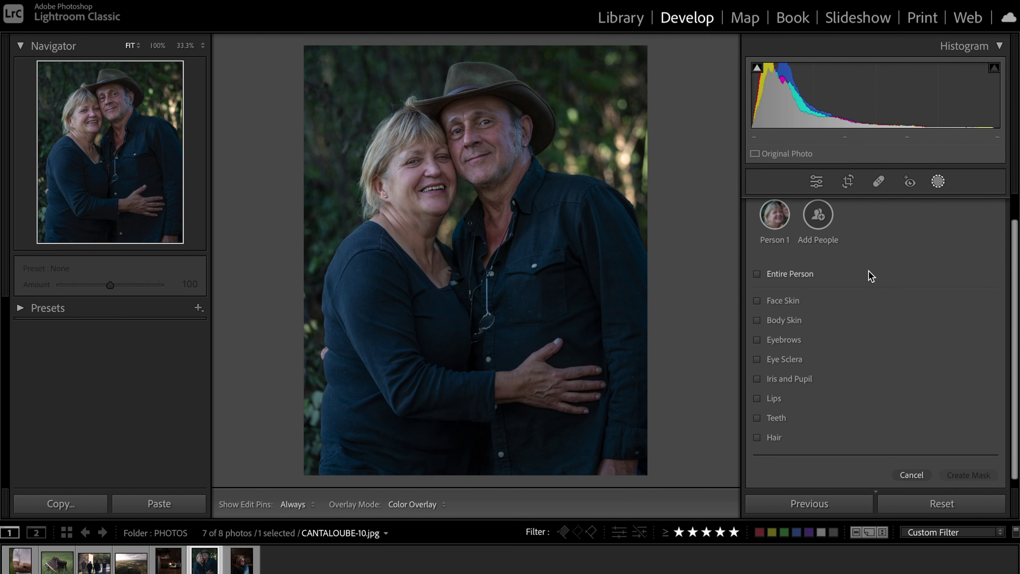